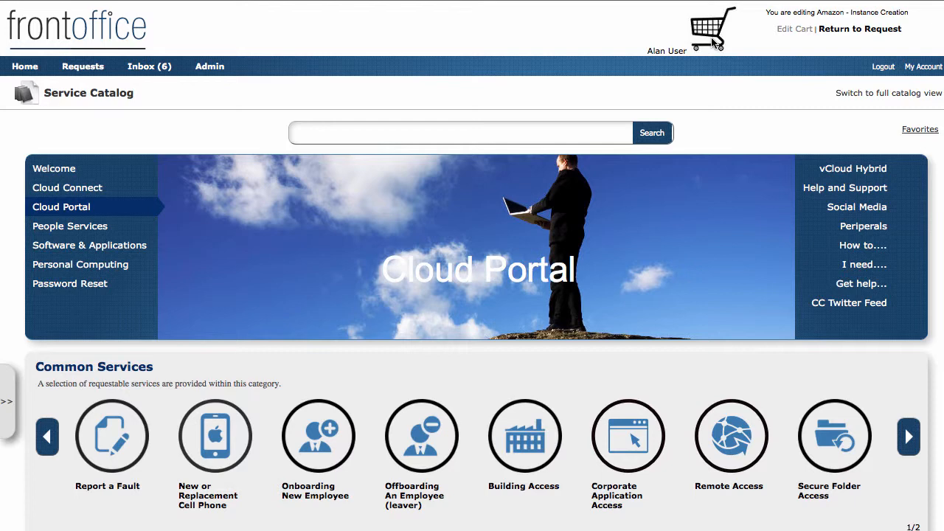
Go to the Cloud Portal page from the Service Catalog banner menu
click(70, 210)
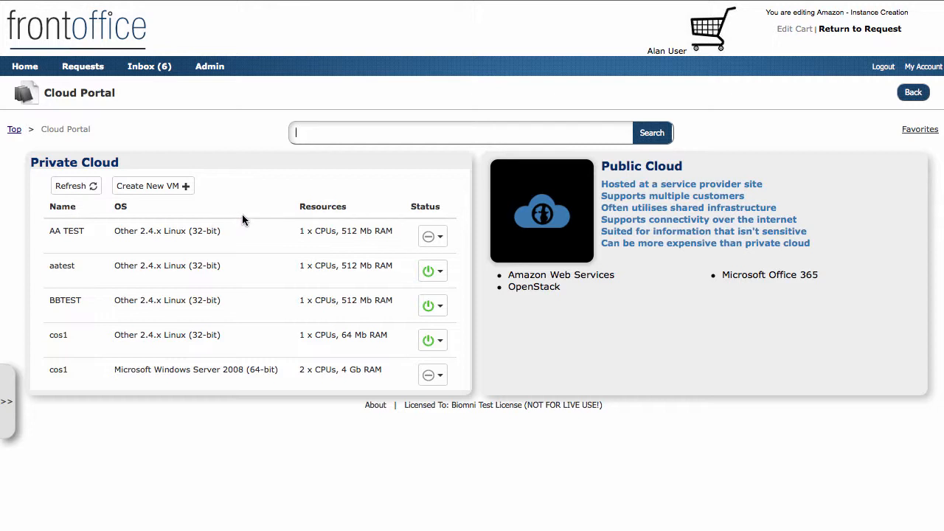
Check AA TEST's power and delete options, then start a new private-cloud VM request
scroll(266, 265, down, 1)
click(439, 237)
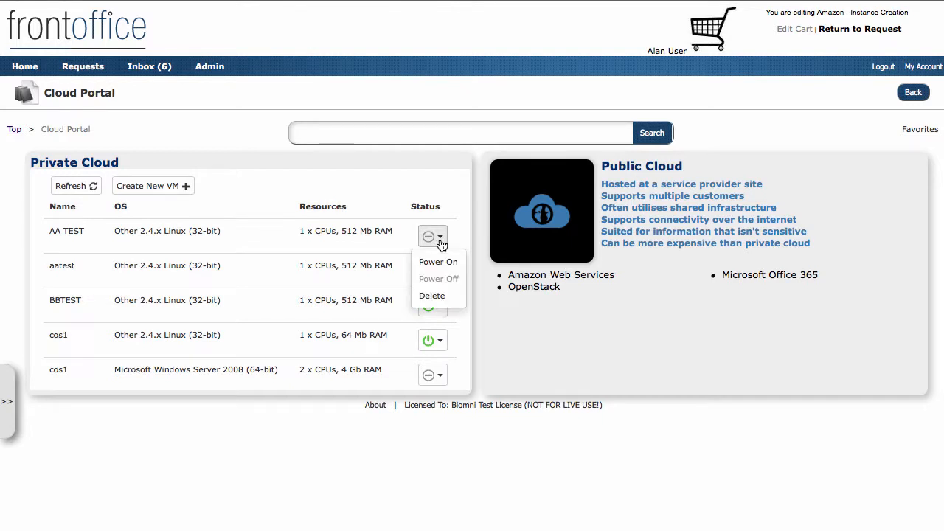
click(249, 201)
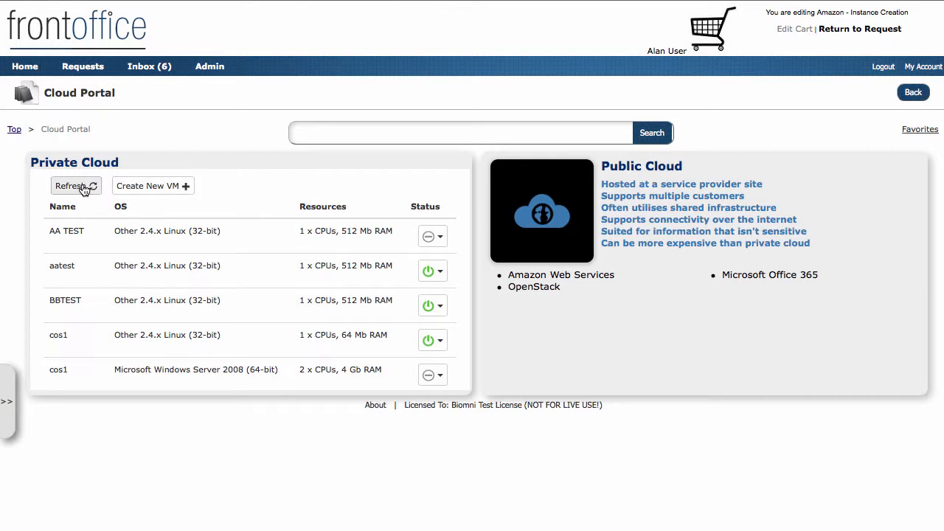
click(152, 187)
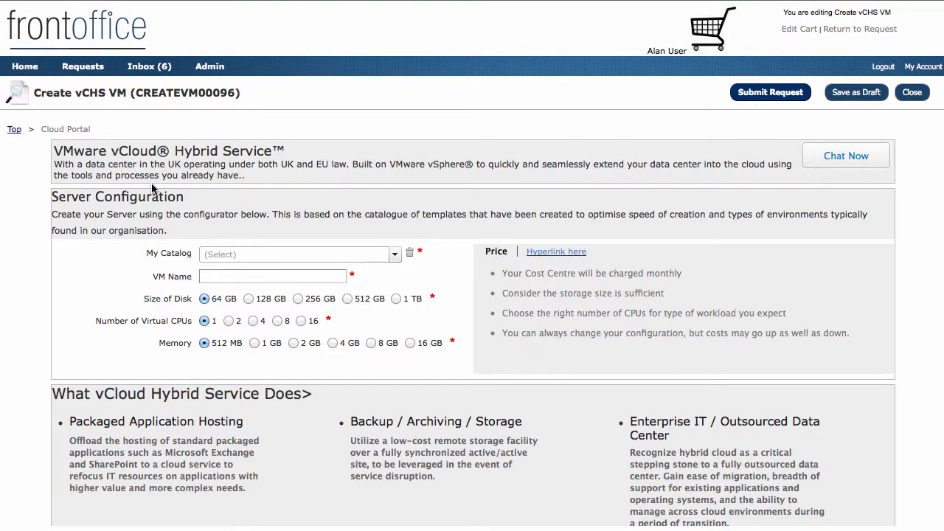
Request a DSL (32 bit) VM named test0096 and submit it
click(394, 253)
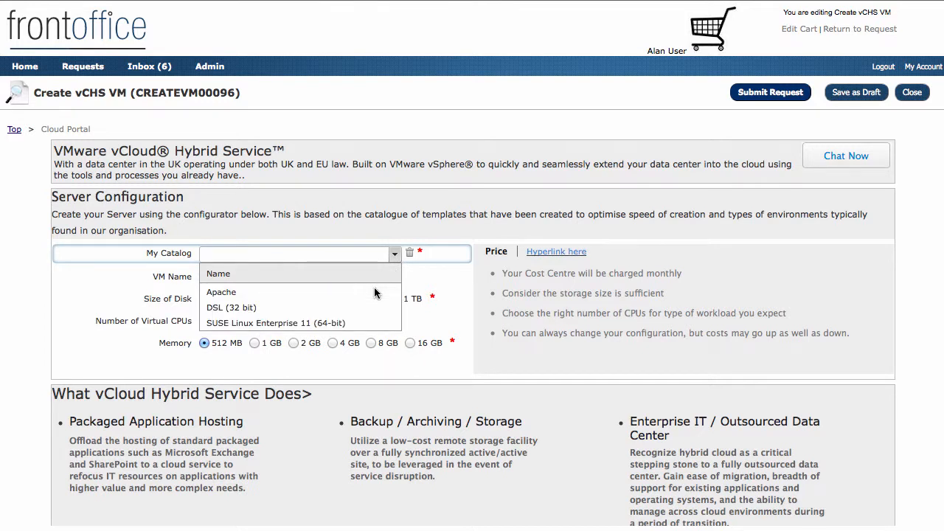
click(345, 308)
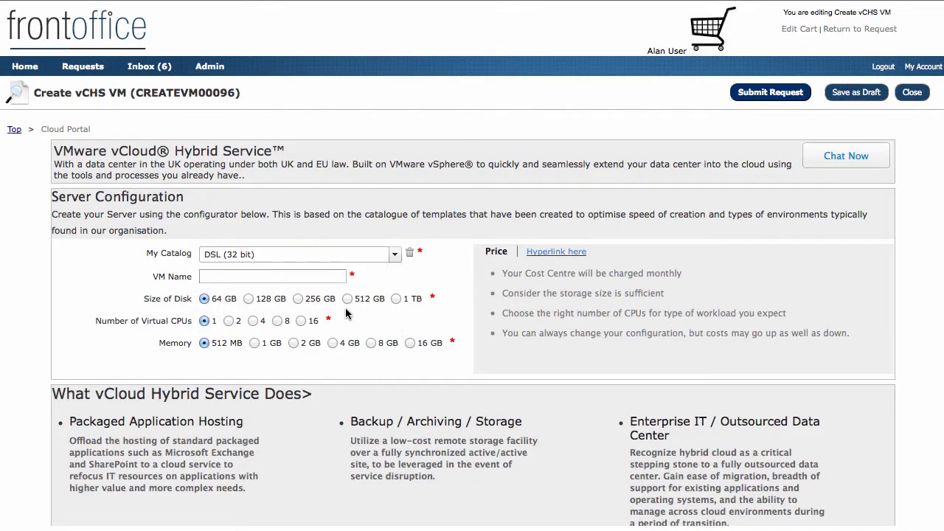
click(260, 280)
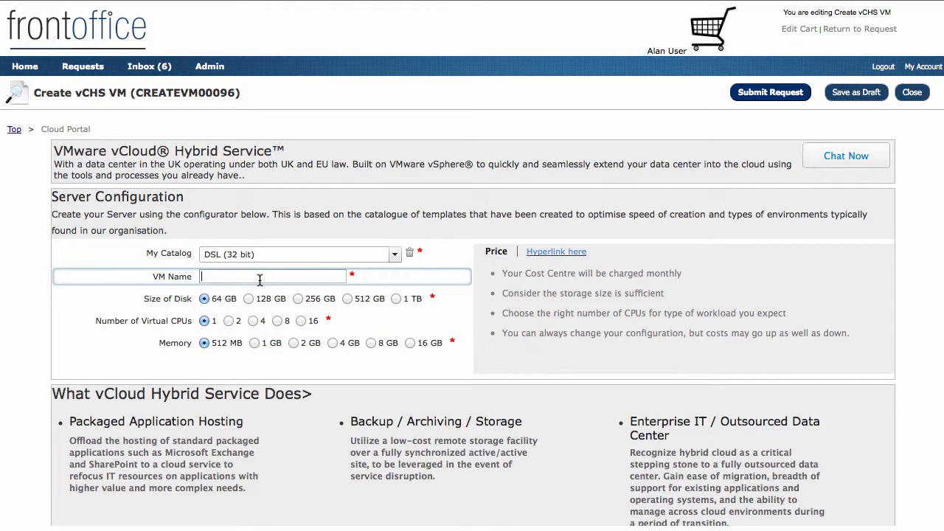
text(test0096)
scroll(321, 369, down, 1)
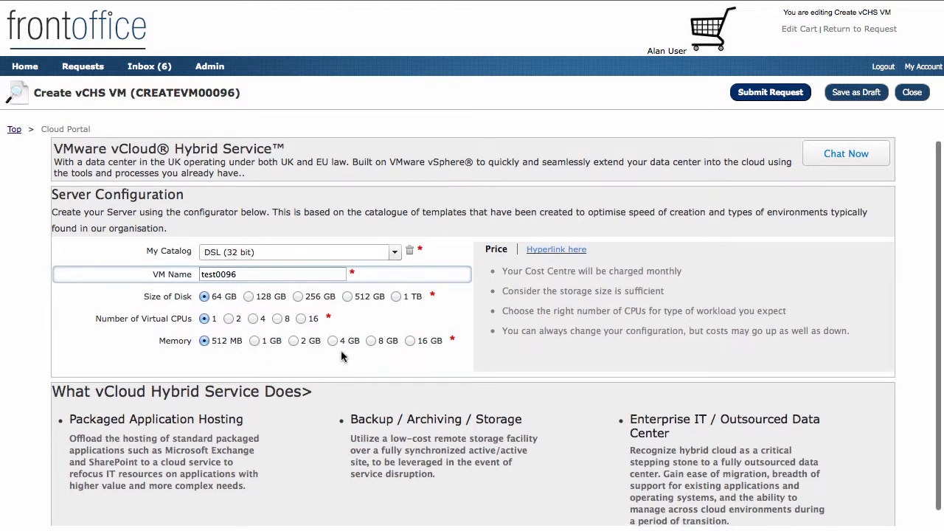
click(768, 94)
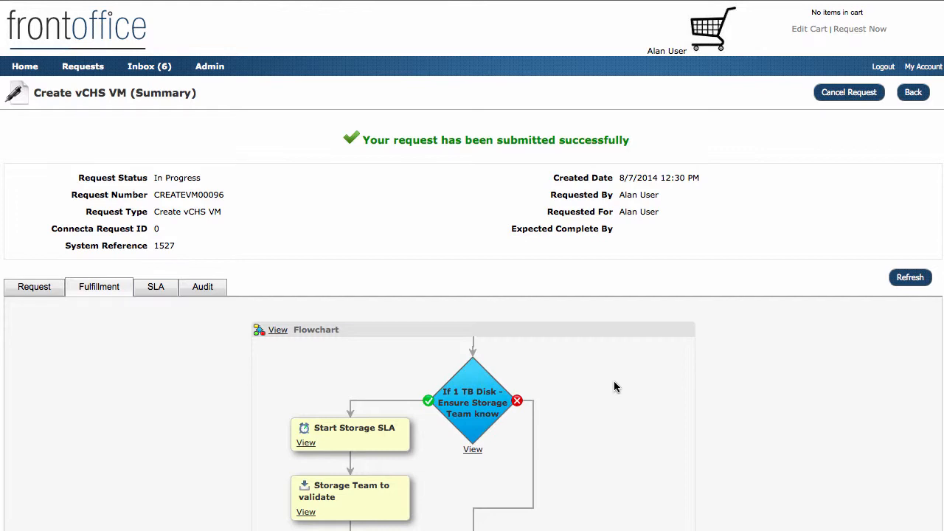
Review the request's fulfillment flowchart and refresh its progress
scroll(613, 381, down, 4)
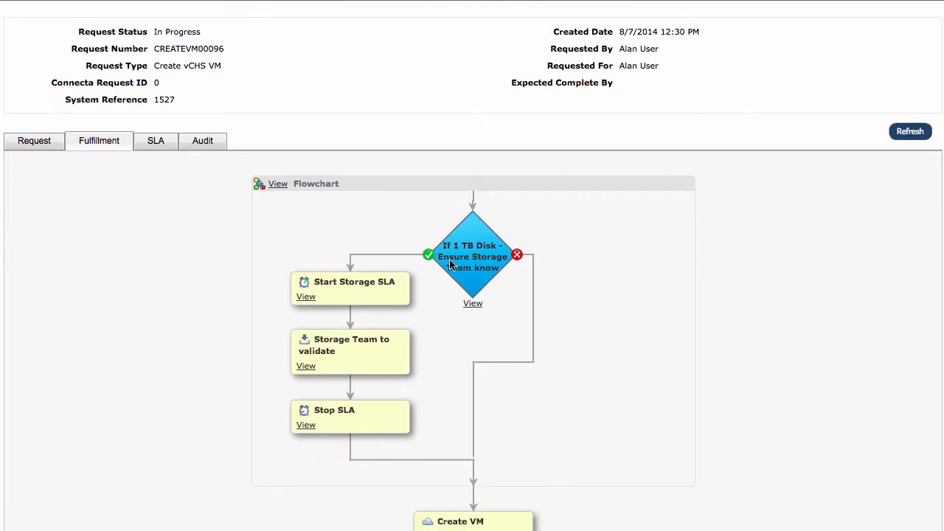
scroll(452, 263, down, 1)
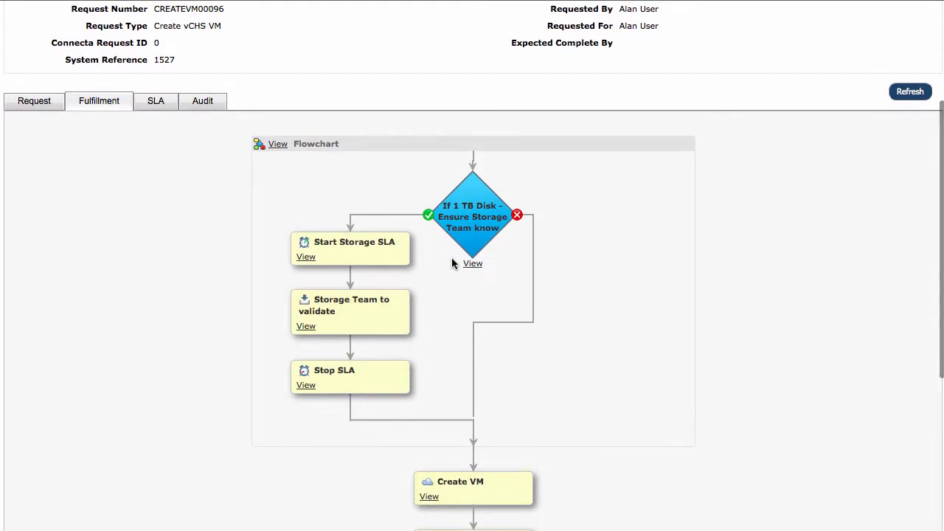
scroll(452, 264, down, 5)
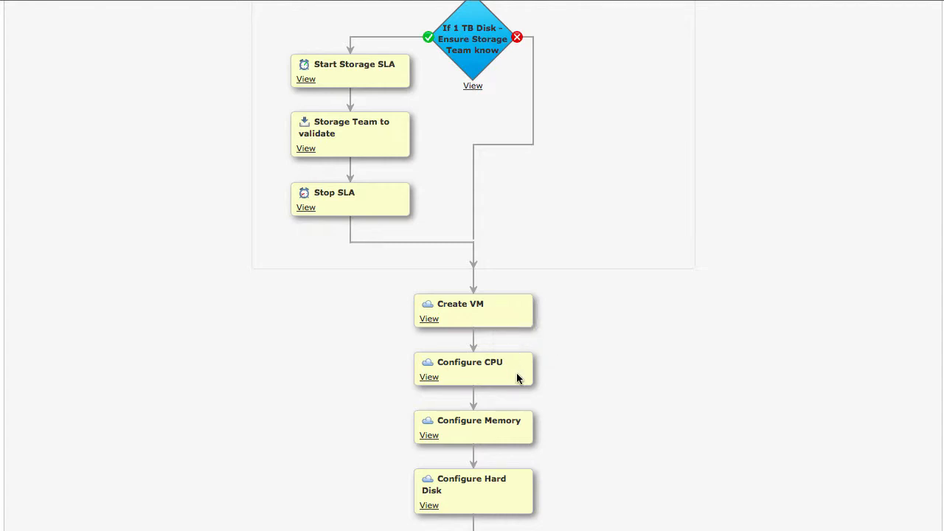
scroll(516, 378, down, 2)
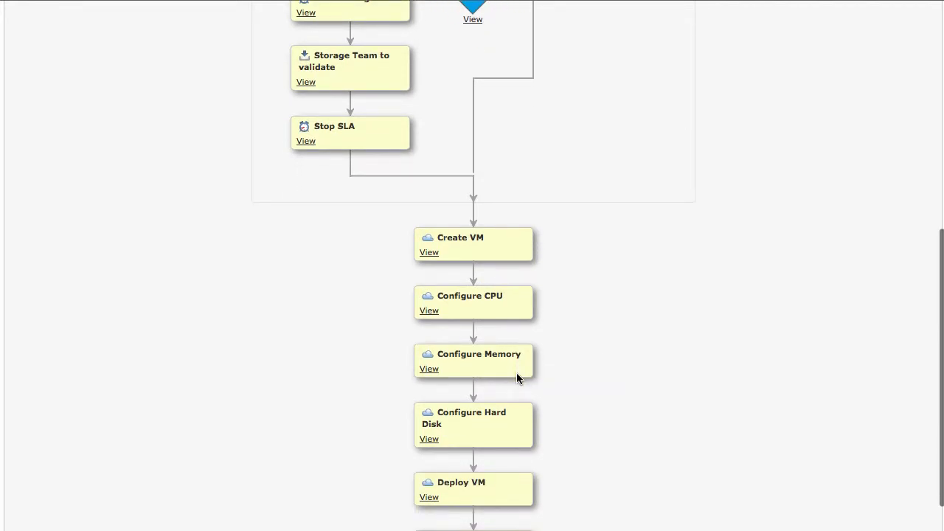
scroll(517, 377, down, 1)
scroll(516, 378, down, 1)
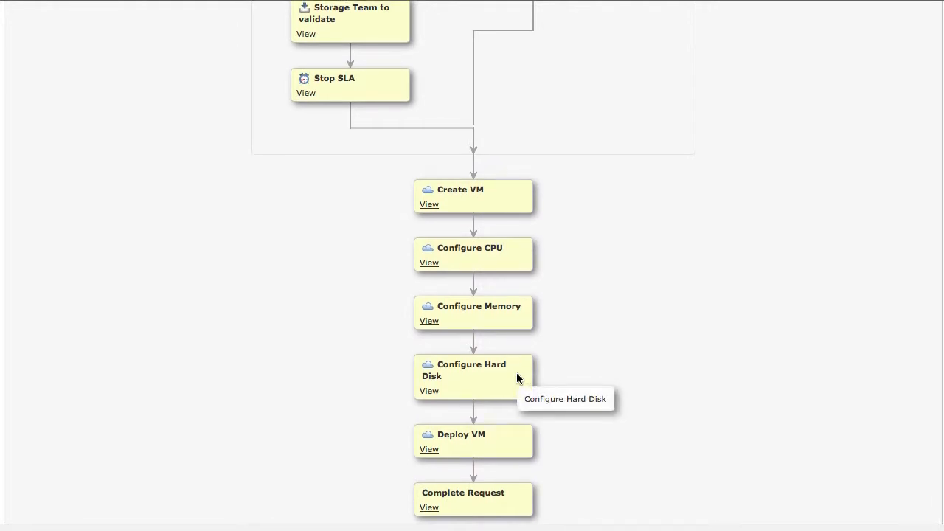
scroll(516, 376, up, 8)
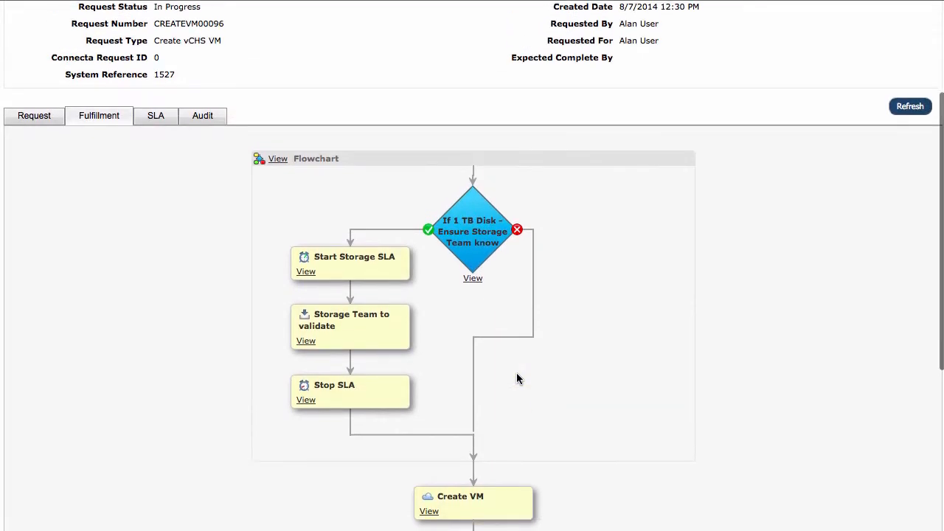
scroll(517, 374, up, 1)
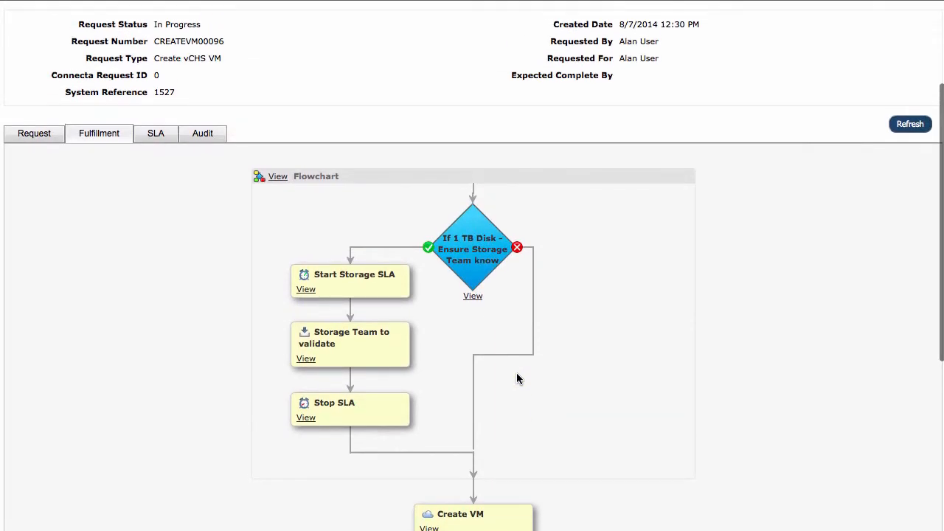
click(905, 125)
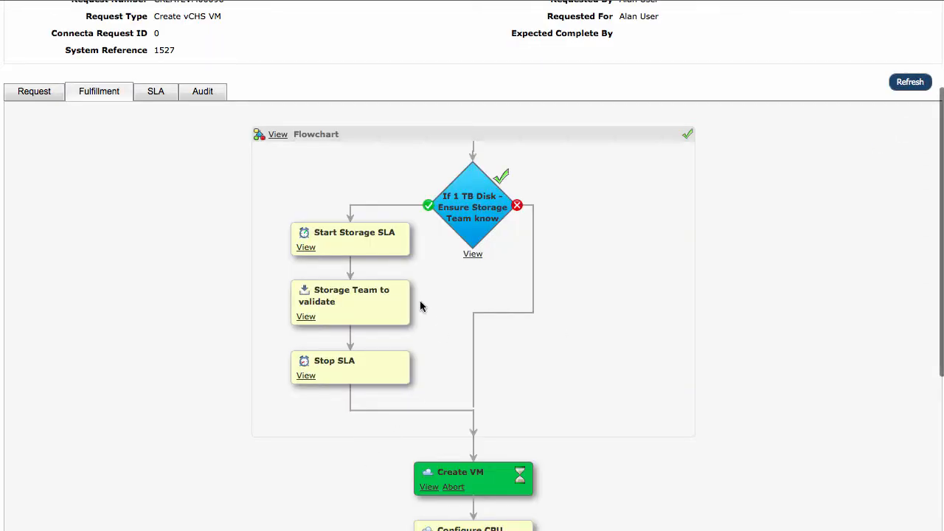
Confirm the Create VM step is running, then go back to the Service Catalog home page
scroll(558, 341, down, 3)
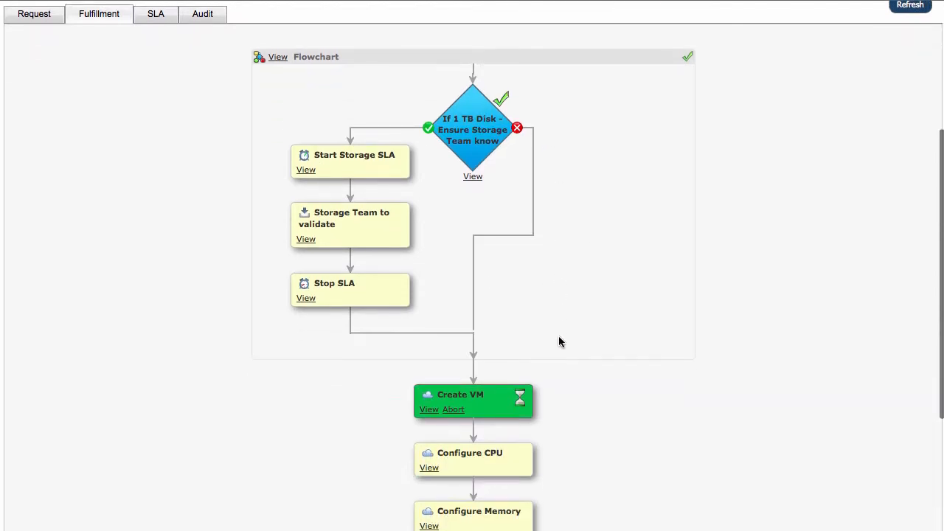
scroll(507, 394, down, 6)
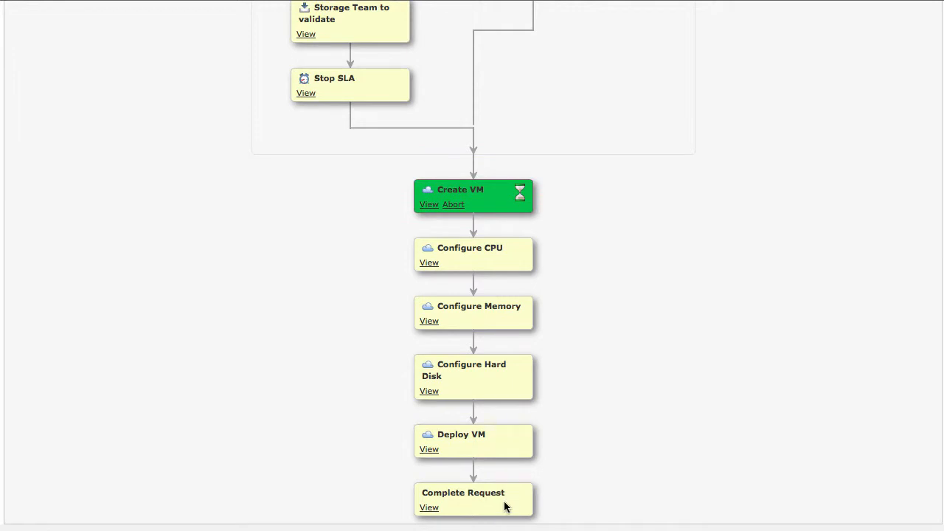
scroll(509, 490, up, 6)
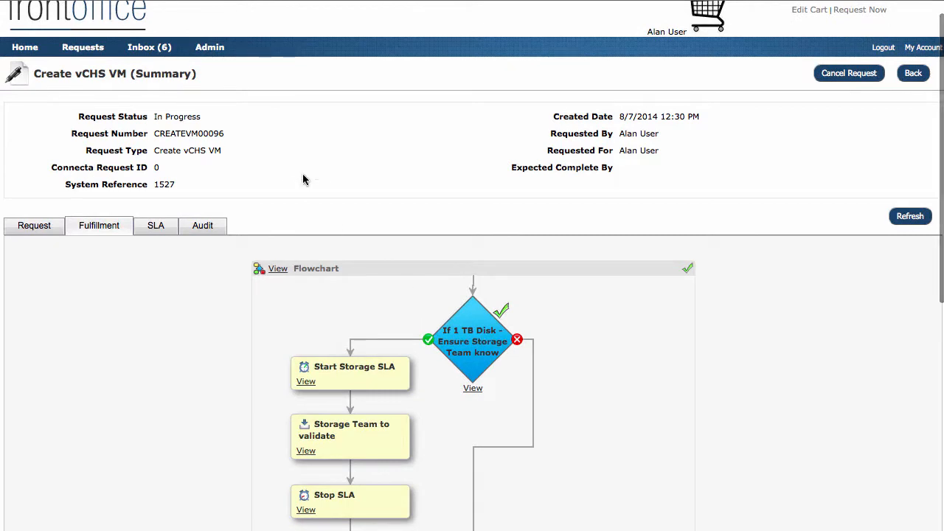
click(913, 73)
Return to the Cloud Portal page through the banner menu
scroll(97, 184, down, 8)
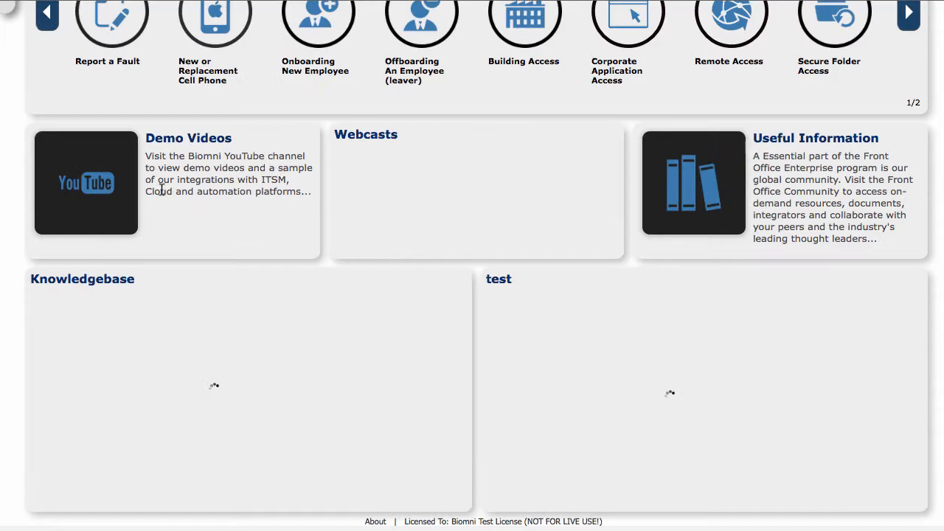
scroll(97, 184, up, 8)
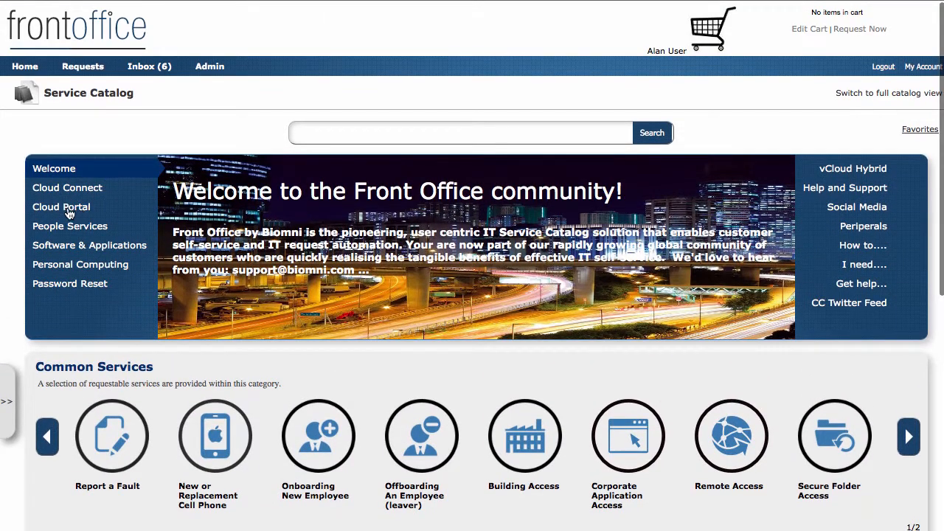
mouse_move(69, 211)
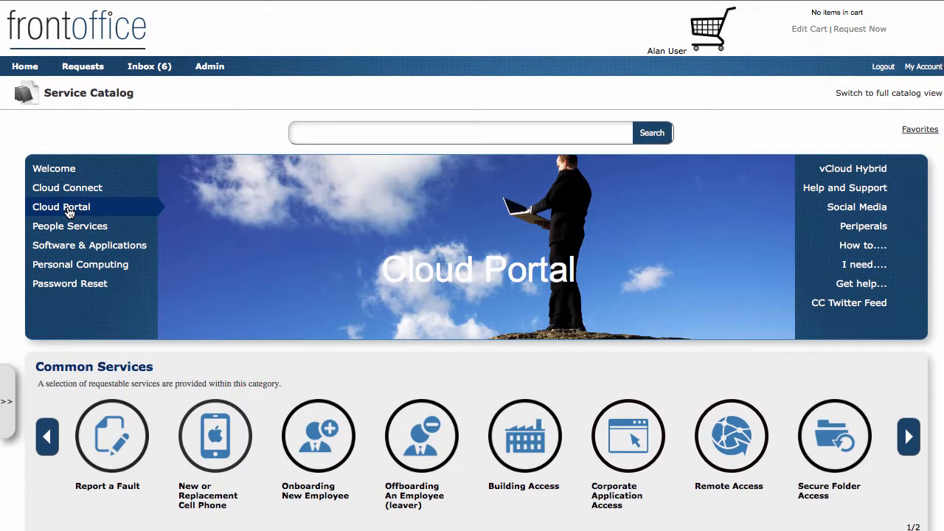
click(68, 212)
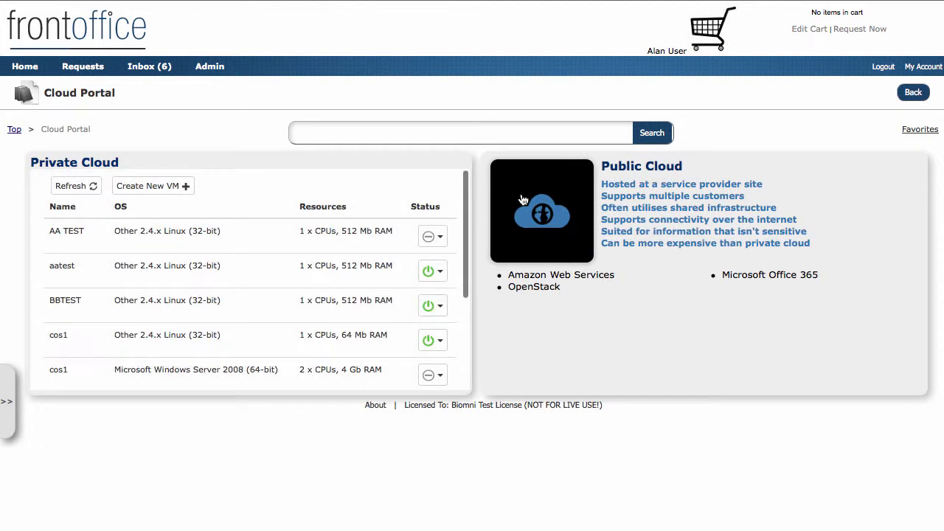
Choose OpenStack under Public Cloud and start an Openstack - Create Server request
click(536, 287)
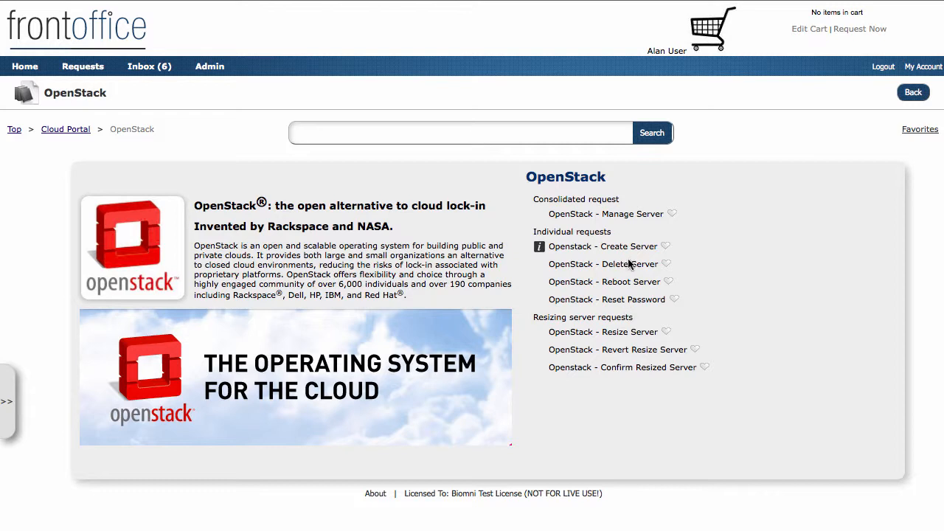
click(582, 251)
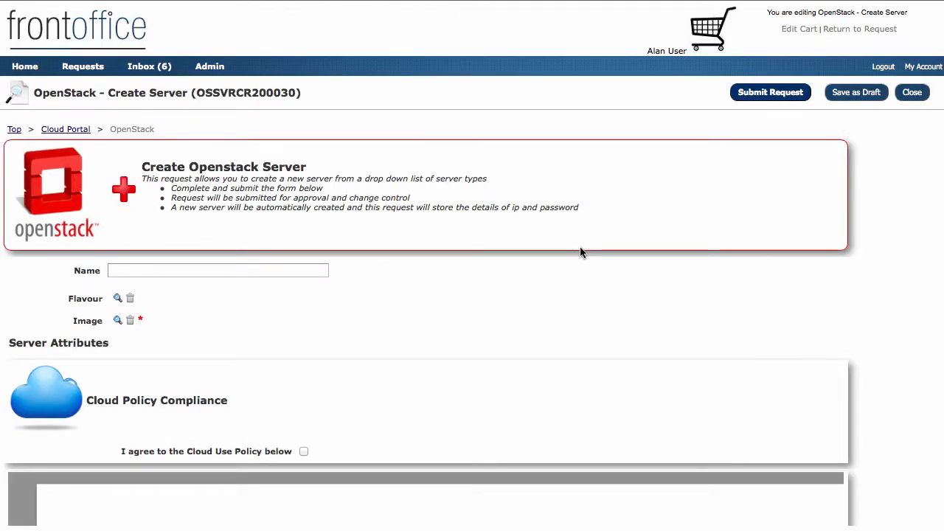
Name the new OpenStack server test030
scroll(579, 252, down, 3)
scroll(579, 252, up, 3)
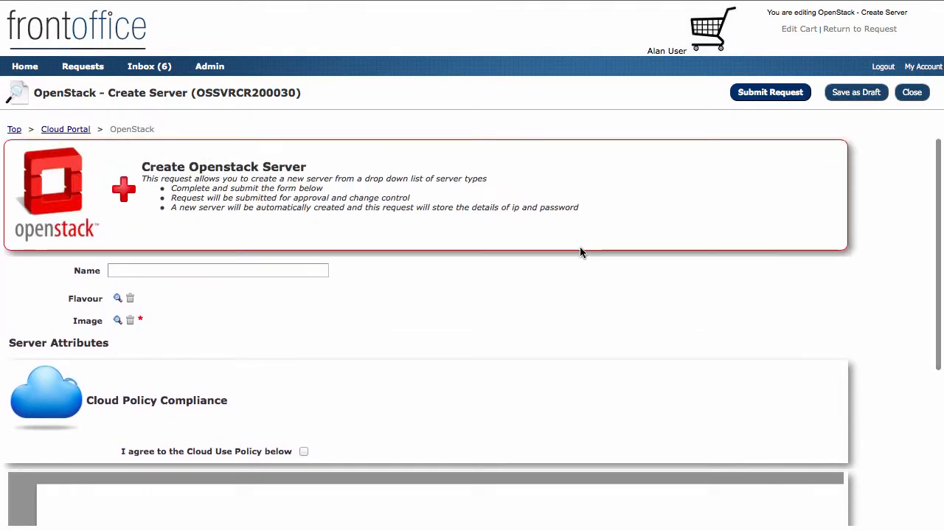
click(144, 270)
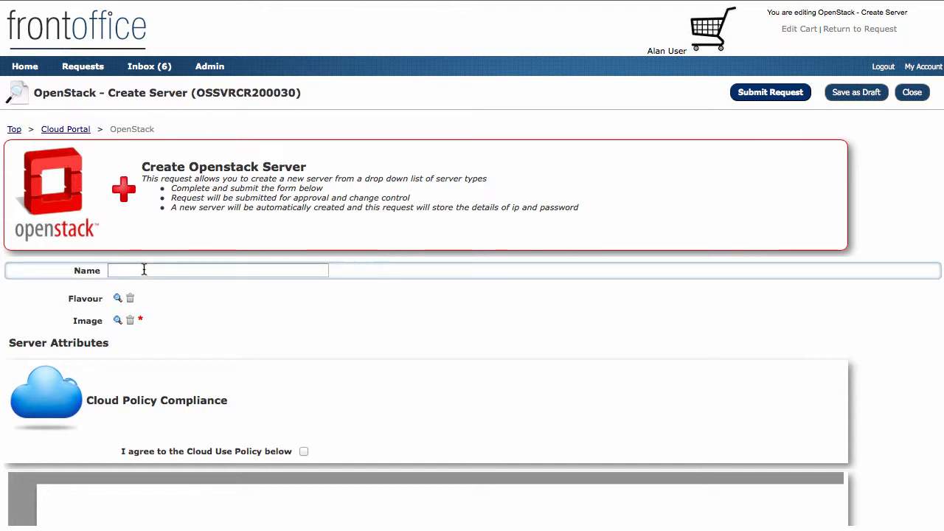
text(test030)
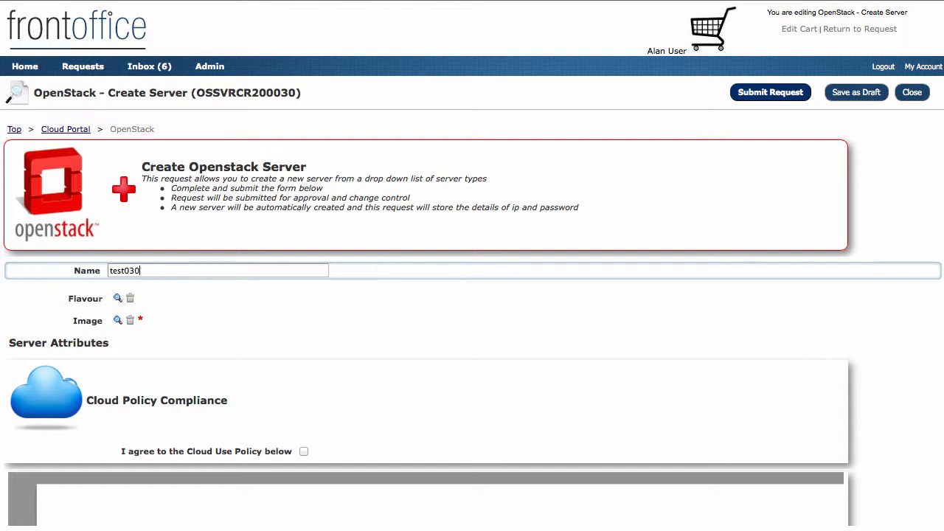
Pick flavour 512MB Standard Instance and image Debian Testing (Jessie) (PVHVM)
click(118, 299)
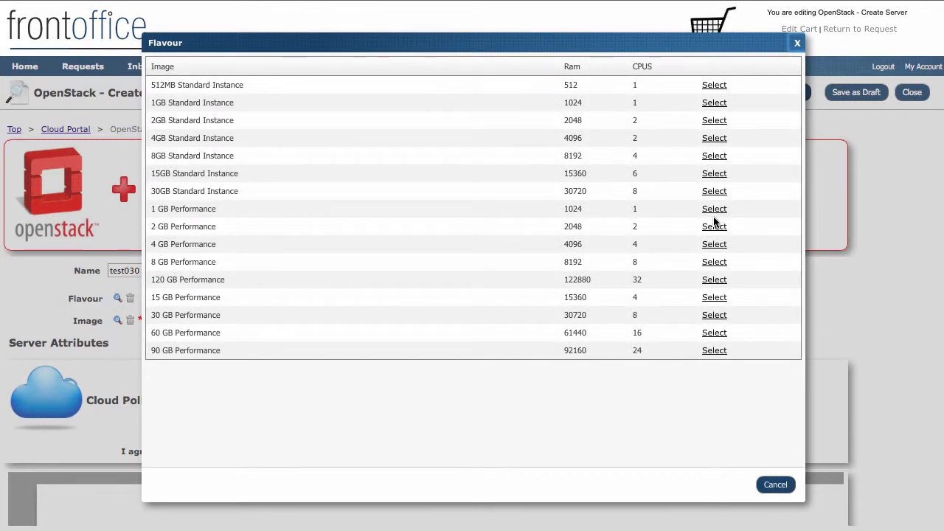
click(714, 86)
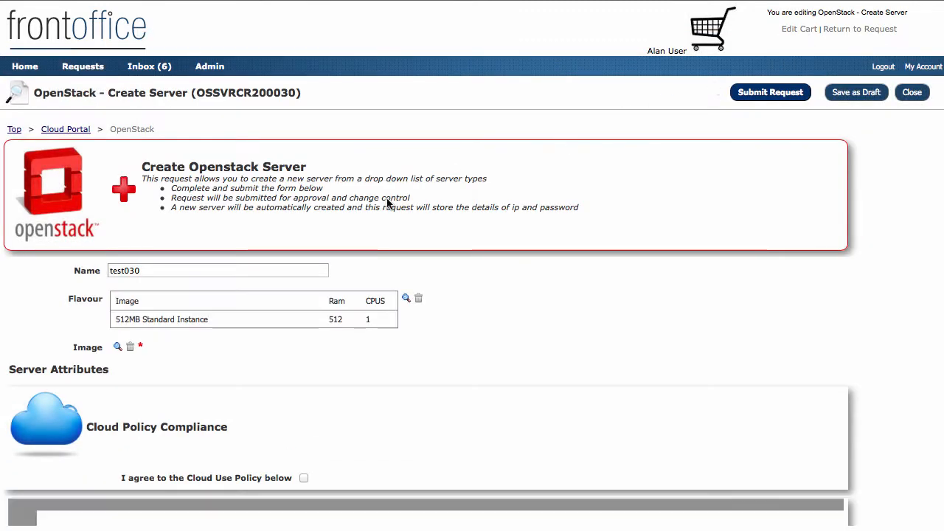
click(116, 347)
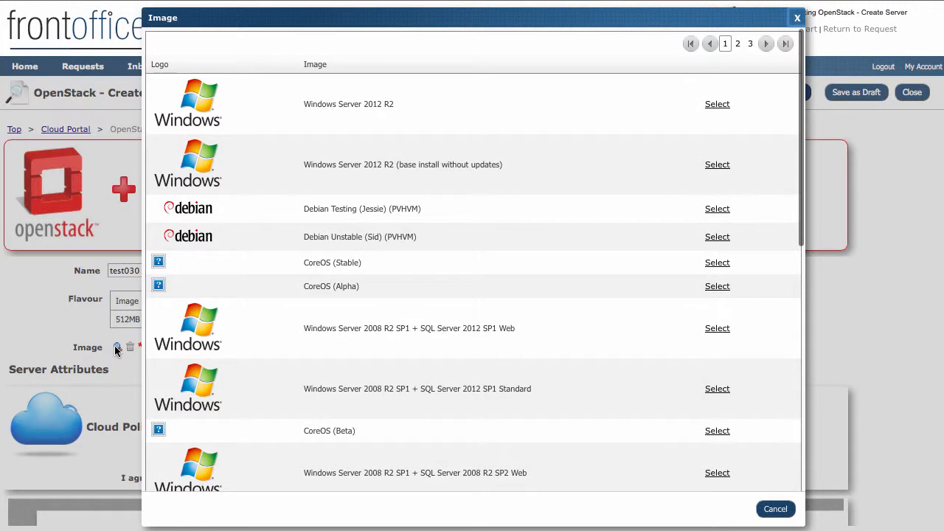
click(719, 209)
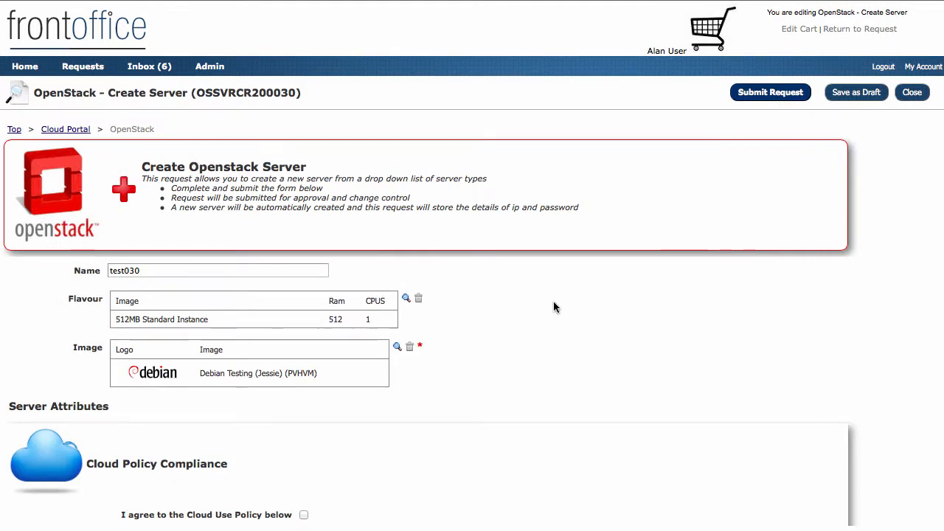
Read through the Cloud Use Policy, agree to it, and submit the server request
scroll(554, 306, down, 5)
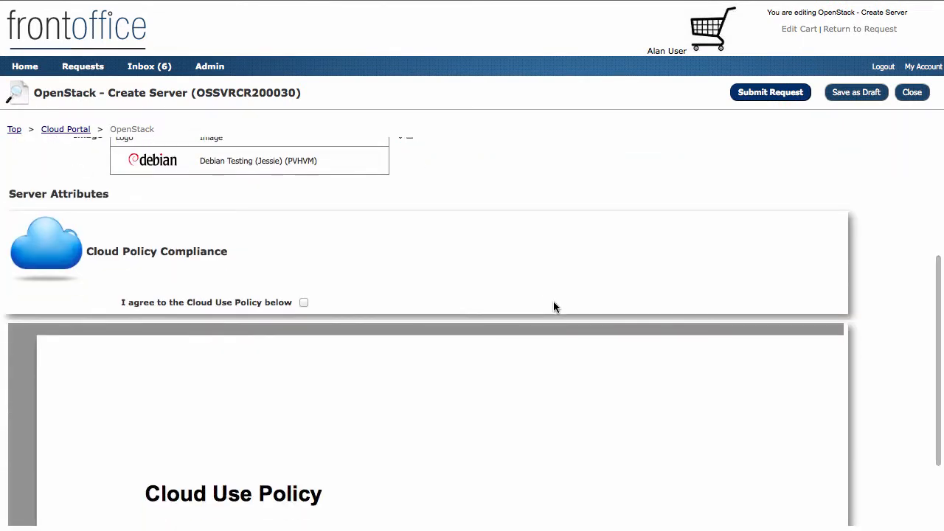
scroll(553, 302, up, 5)
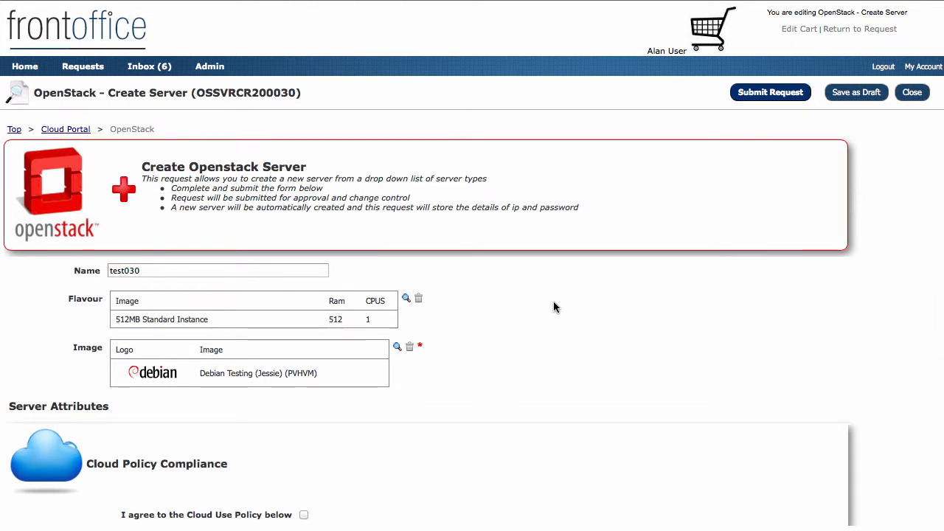
scroll(554, 307, down, 2)
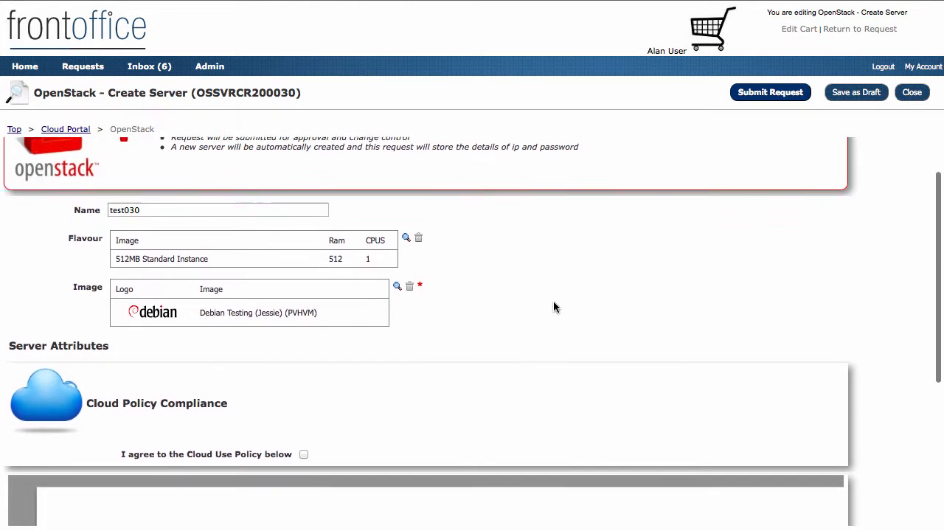
scroll(555, 307, down, 5)
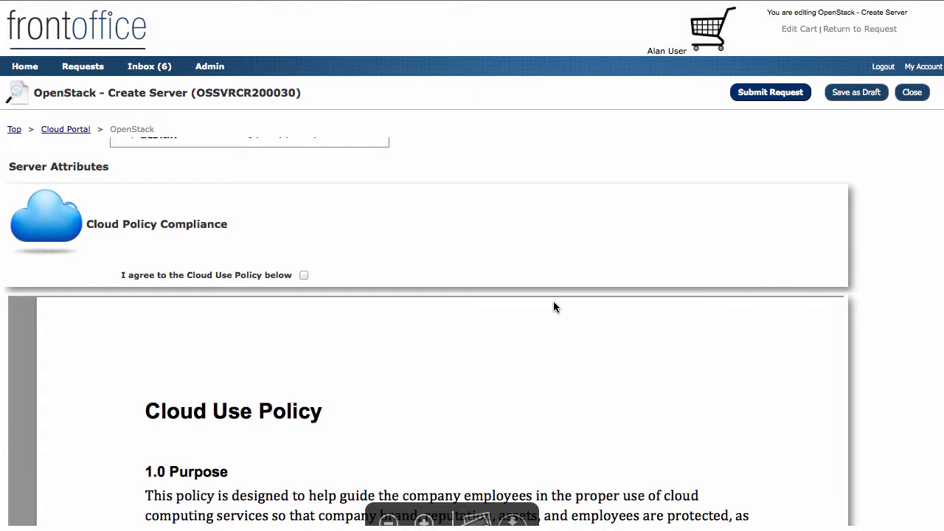
scroll(406, 400, down, 10)
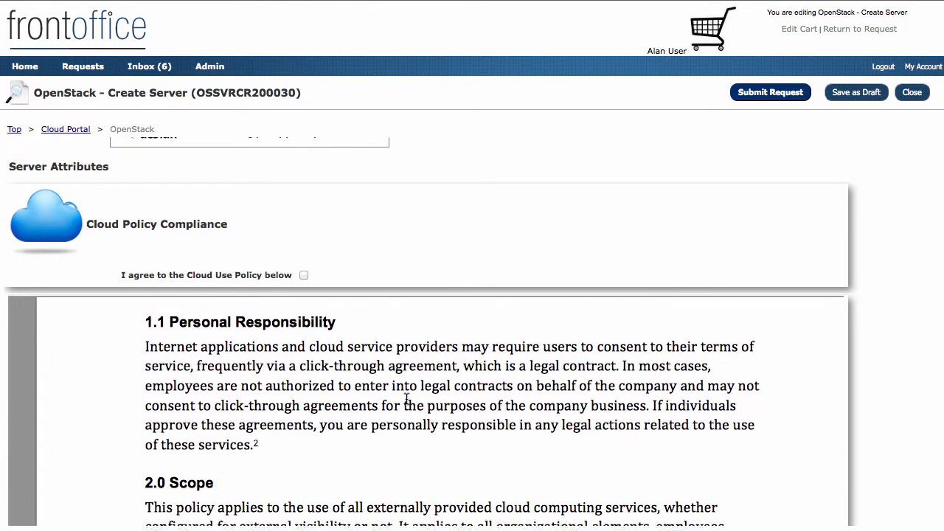
scroll(406, 399, down, 5)
scroll(406, 399, up, 10)
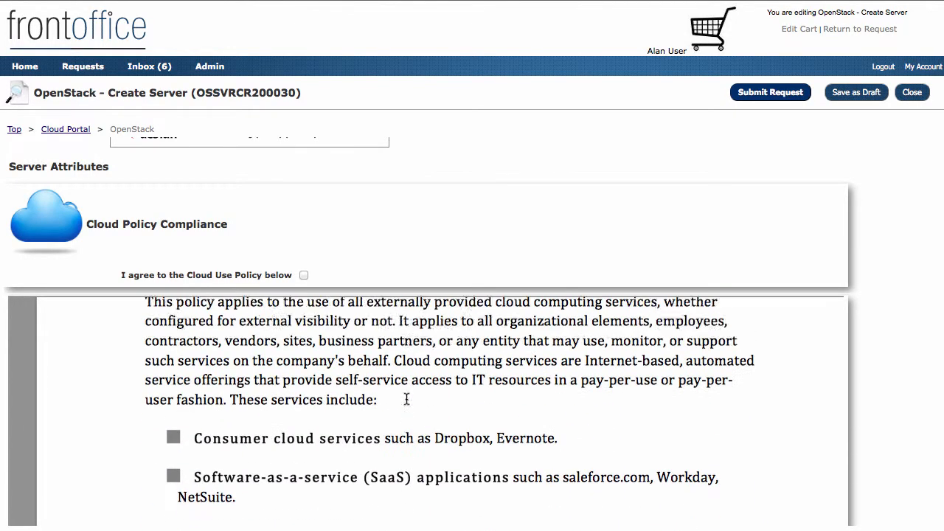
scroll(406, 399, up, 10)
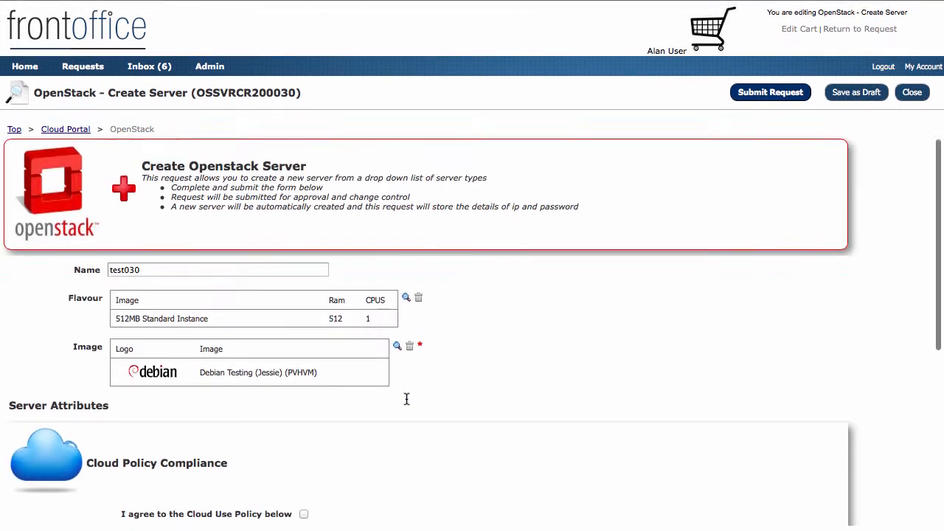
scroll(406, 399, down, 3)
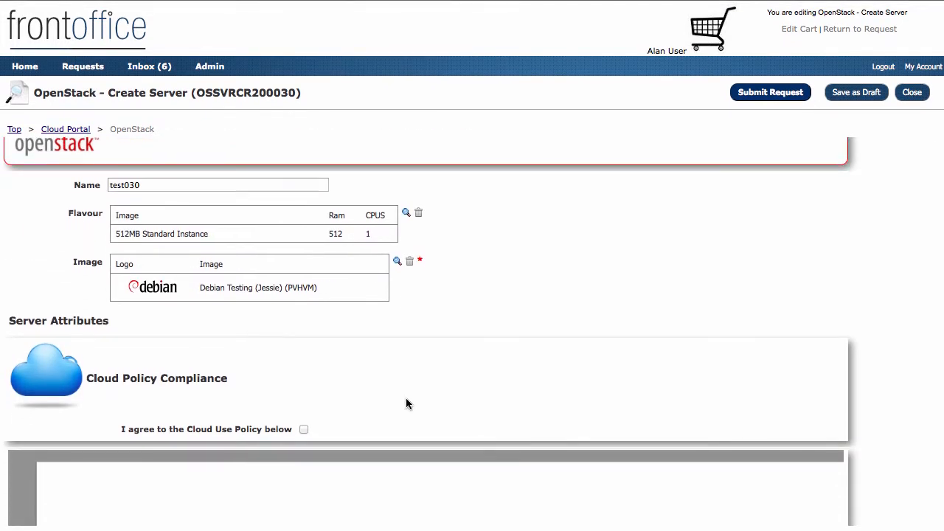
click(304, 429)
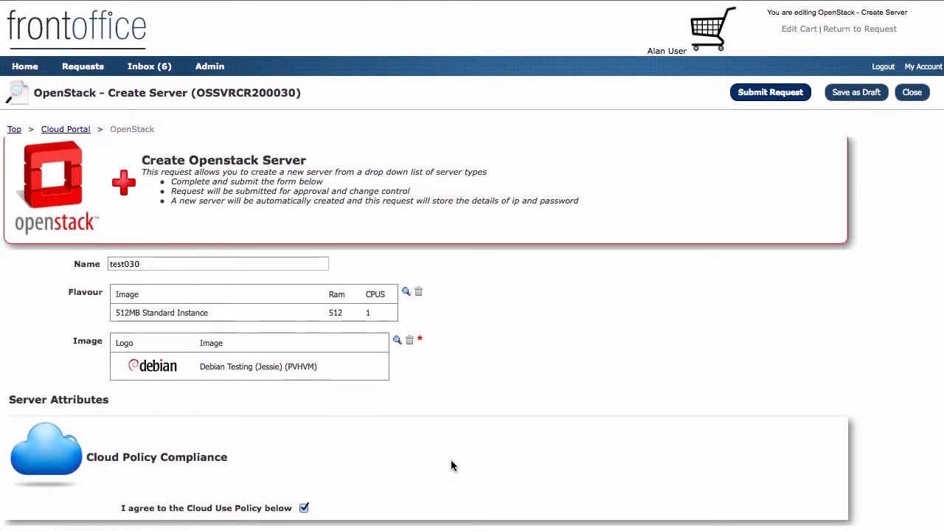
click(781, 93)
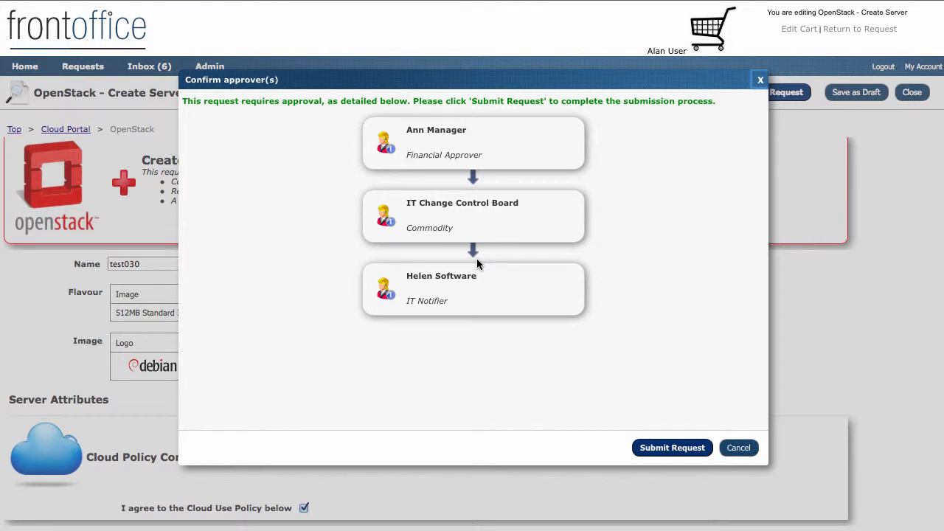
Confirm the three-step approver chain and submit the OpenStack server request
click(673, 449)
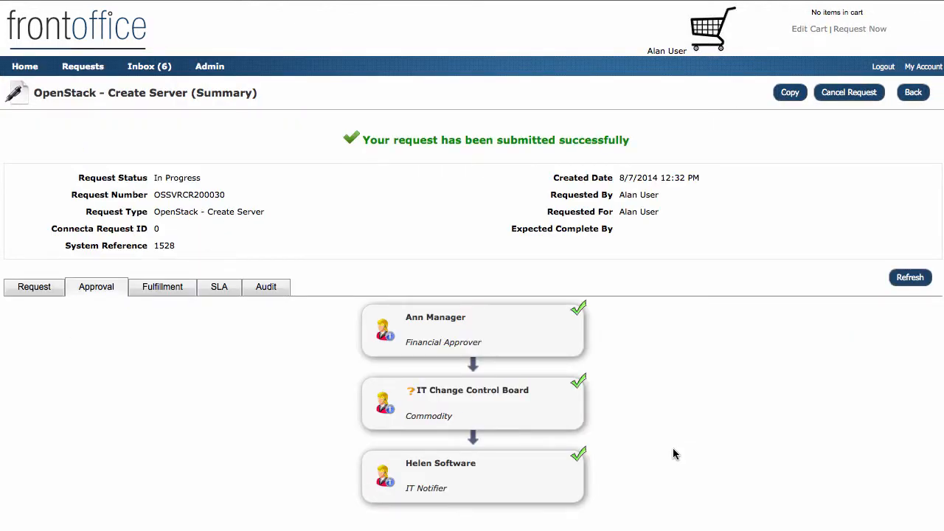
Show the Fulfillment workflow and refresh it until Call OS completes and Delay is running
mouse_move(439, 341)
click(162, 289)
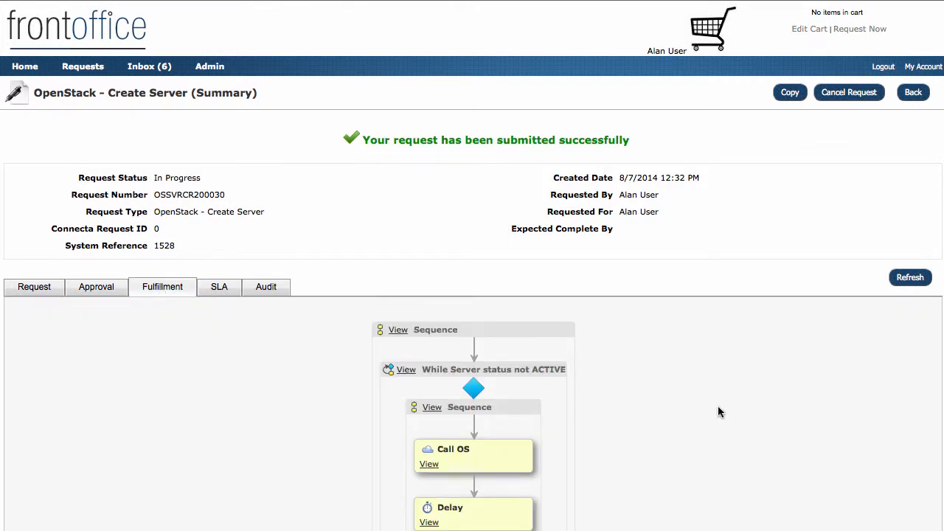
scroll(719, 412, down, 3)
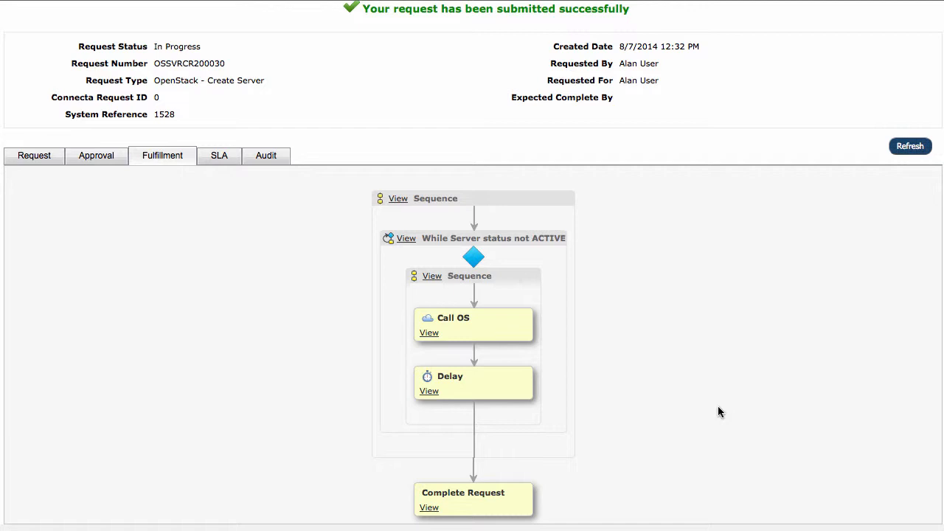
click(910, 146)
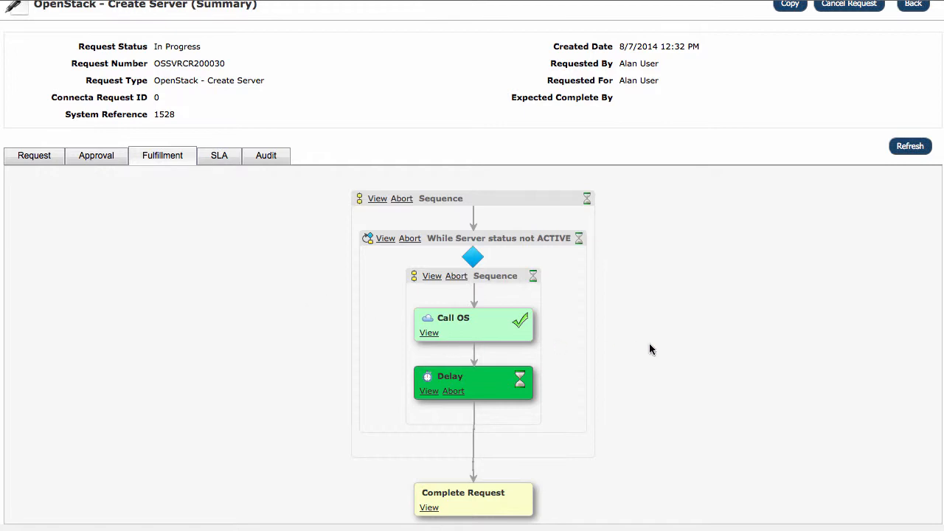
scroll(649, 343, down, 1)
Refresh the request status and open the Request tab showing server test030's details
click(910, 149)
click(24, 159)
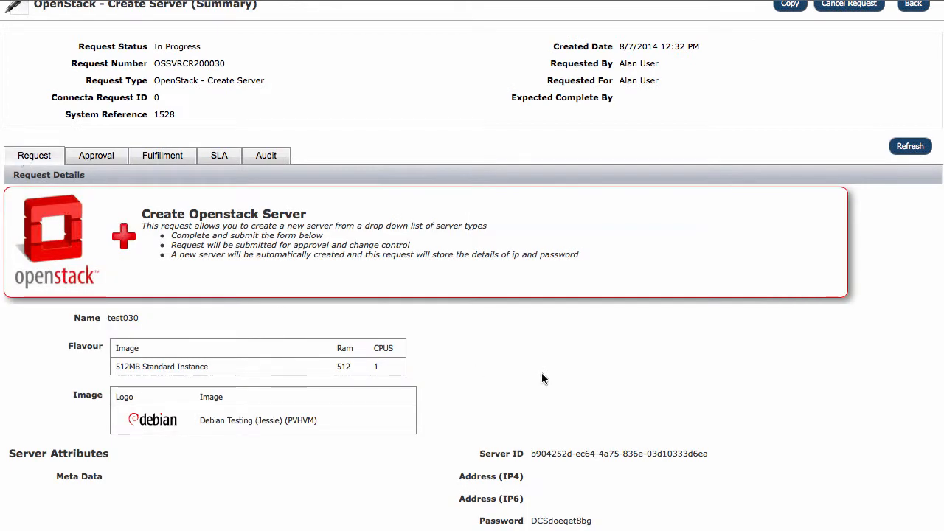
scroll(550, 365, down, 3)
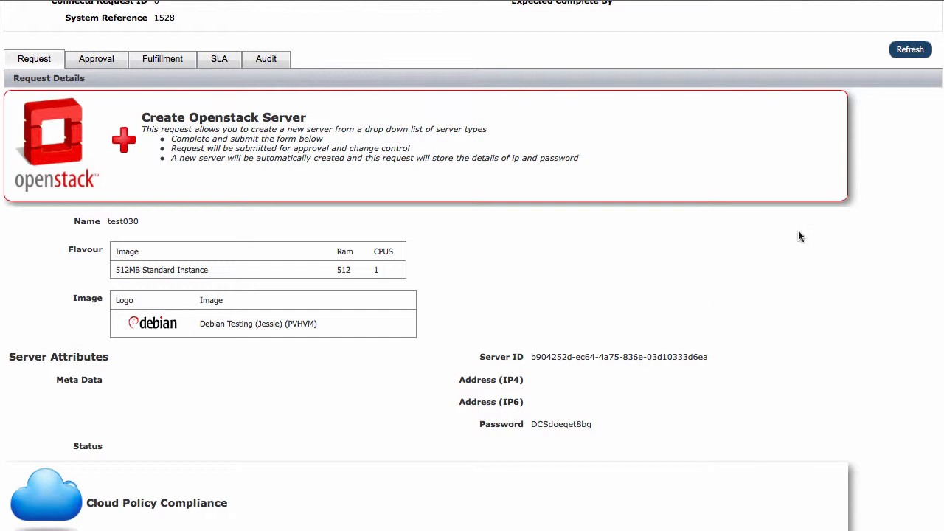
Refresh the request details repeatedly until the Server ID and Password fields populate
click(919, 56)
click(915, 56)
click(910, 50)
scroll(676, 113, up, 2)
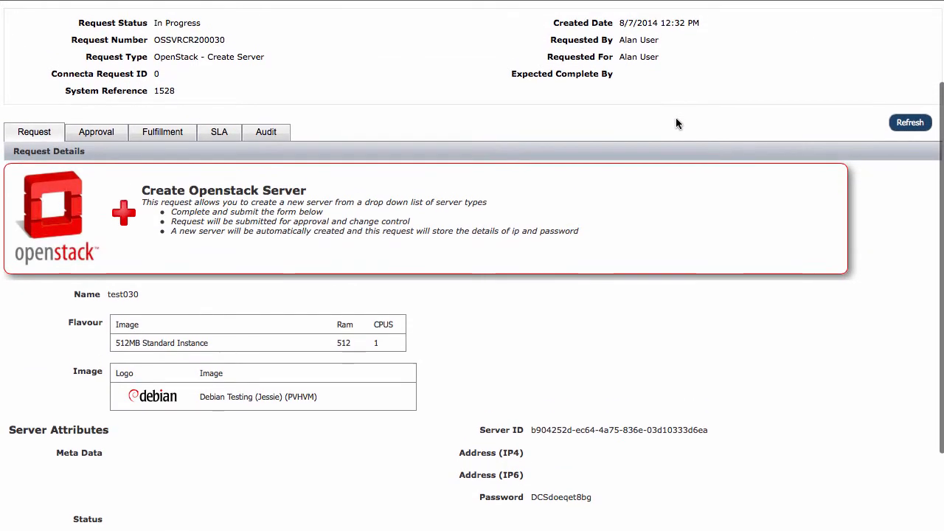
scroll(678, 123, down, 1)
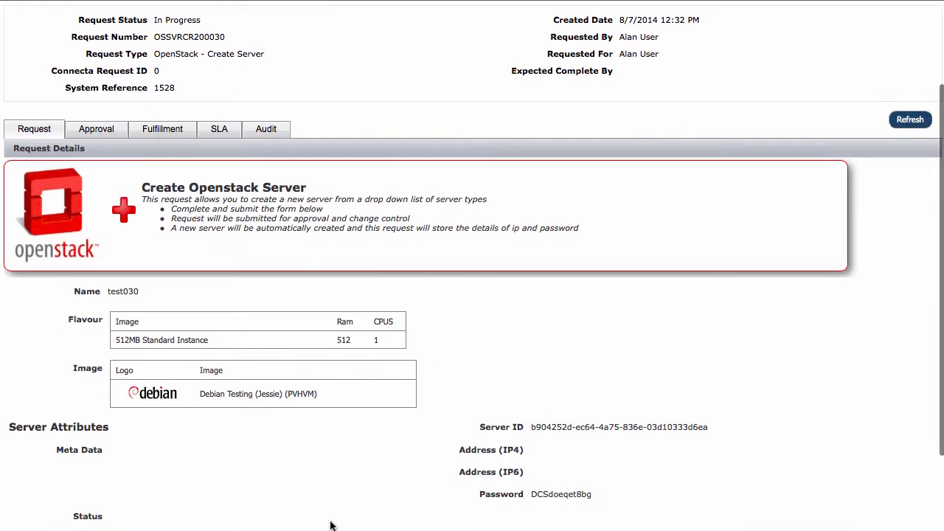
click(910, 120)
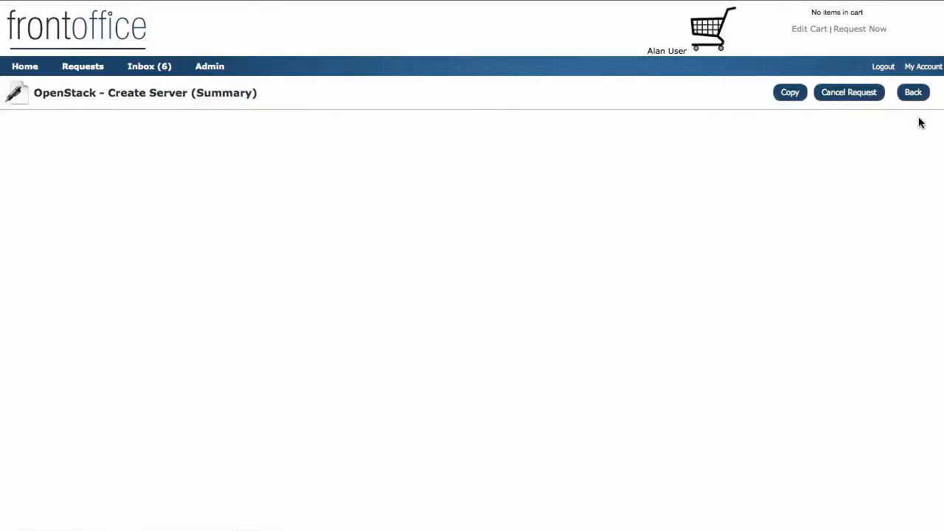
scroll(293, 405, down, 2)
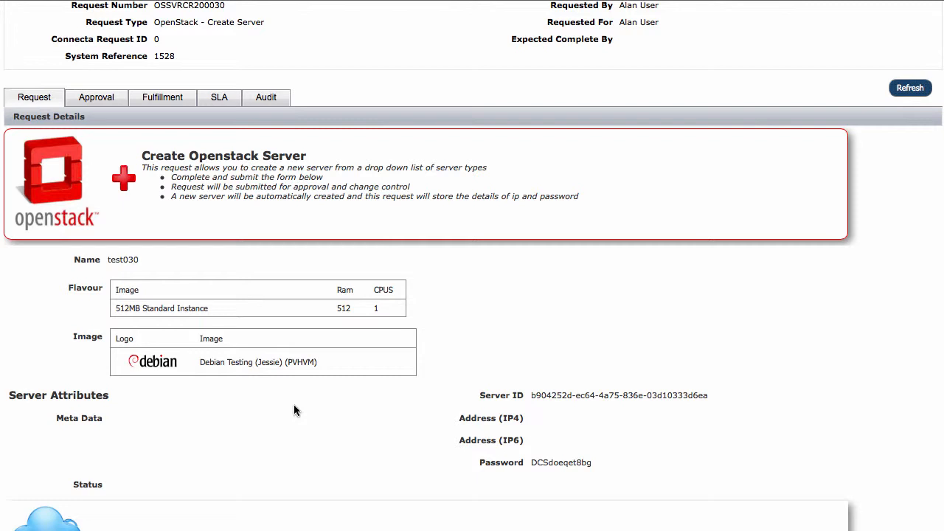
click(909, 89)
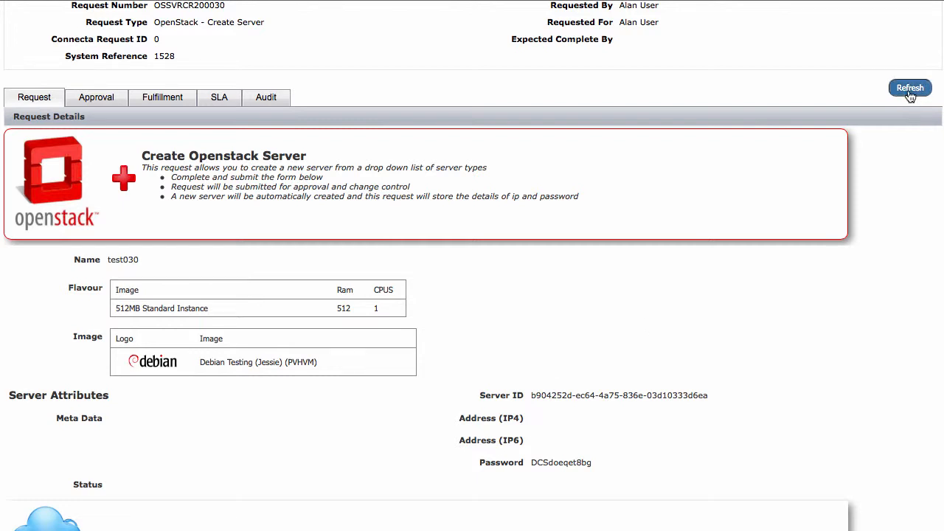
scroll(594, 183, up, 3)
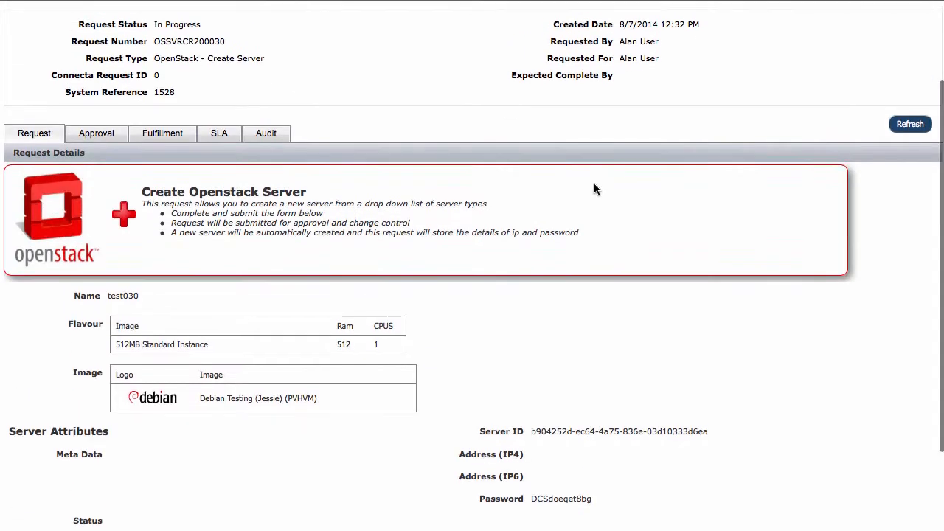
scroll(594, 191, up, 3)
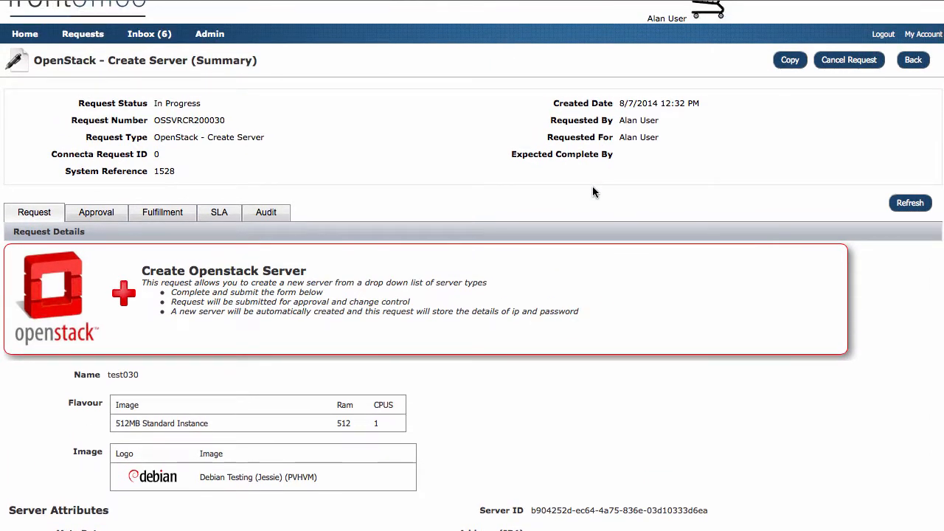
scroll(592, 192, up, 2)
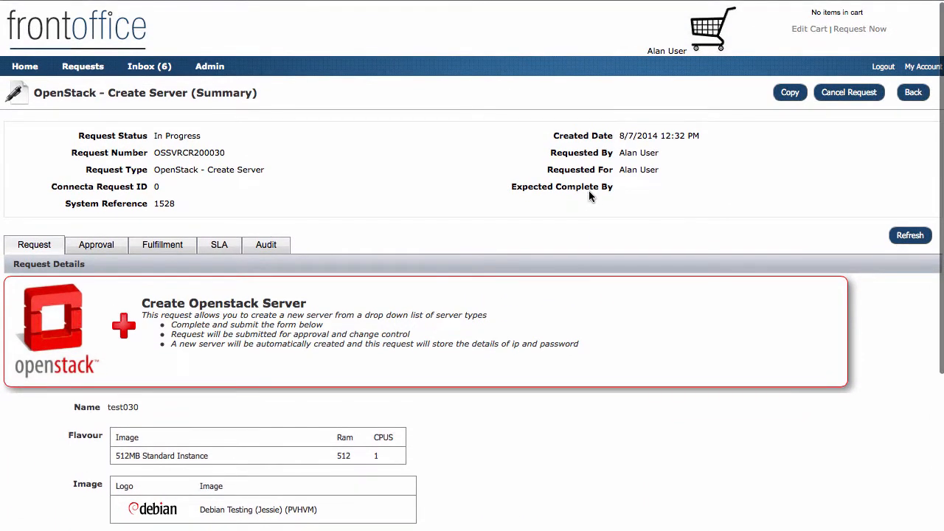